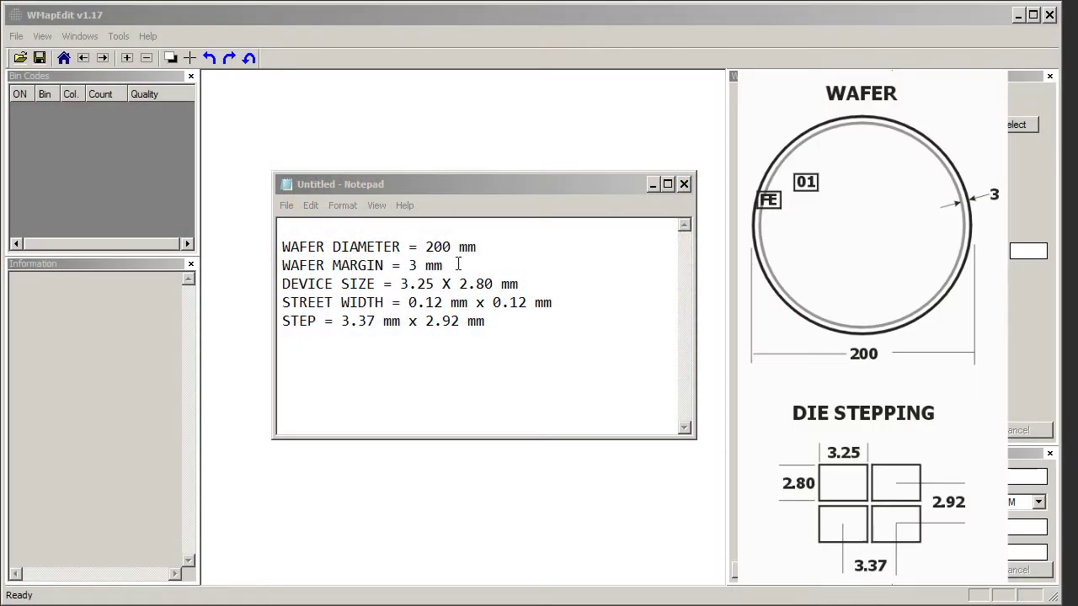
# Step: Review the 200 mm diameter and 3 mm margin values in the Notepad wafer spec notes
pyautogui.moveTo(480, 247); pyautogui.dragTo(408, 265)
pyautogui.click(551, 392)
pyautogui.click(515, 374)
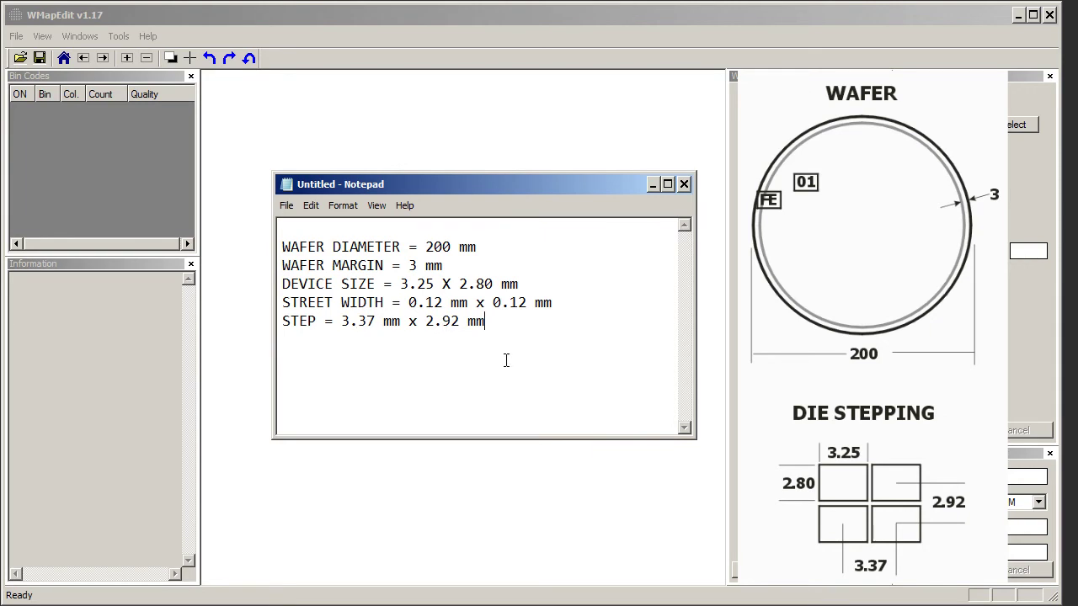
# Step: Synthesize a 200 mm, 3 mm margin wafer map with 3.37 × 2.92 dies, bins 01/FE
pyautogui.click(652, 184)
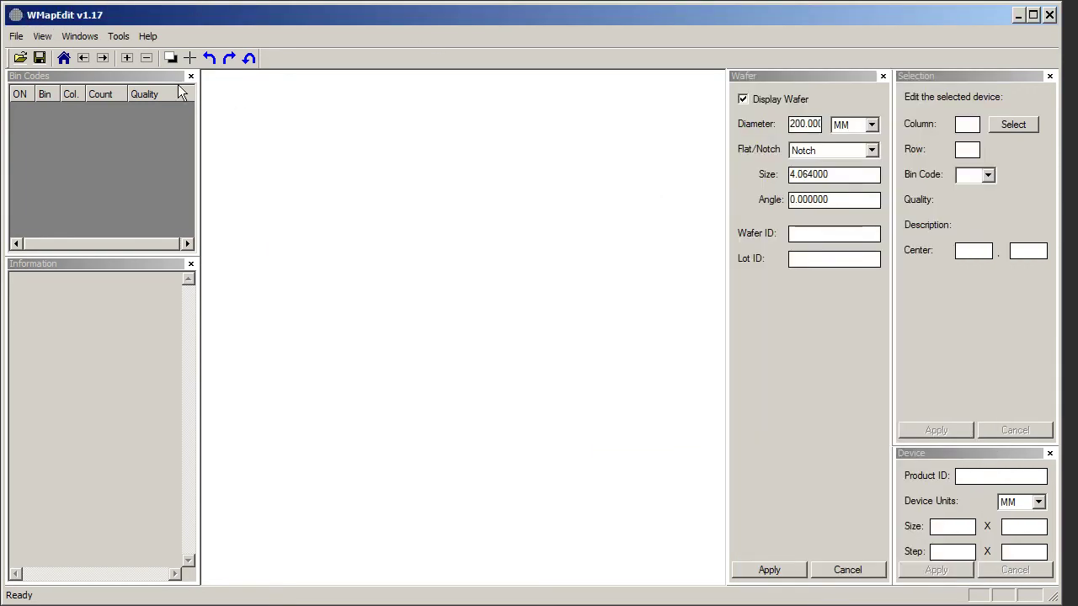
pyautogui.click(123, 38)
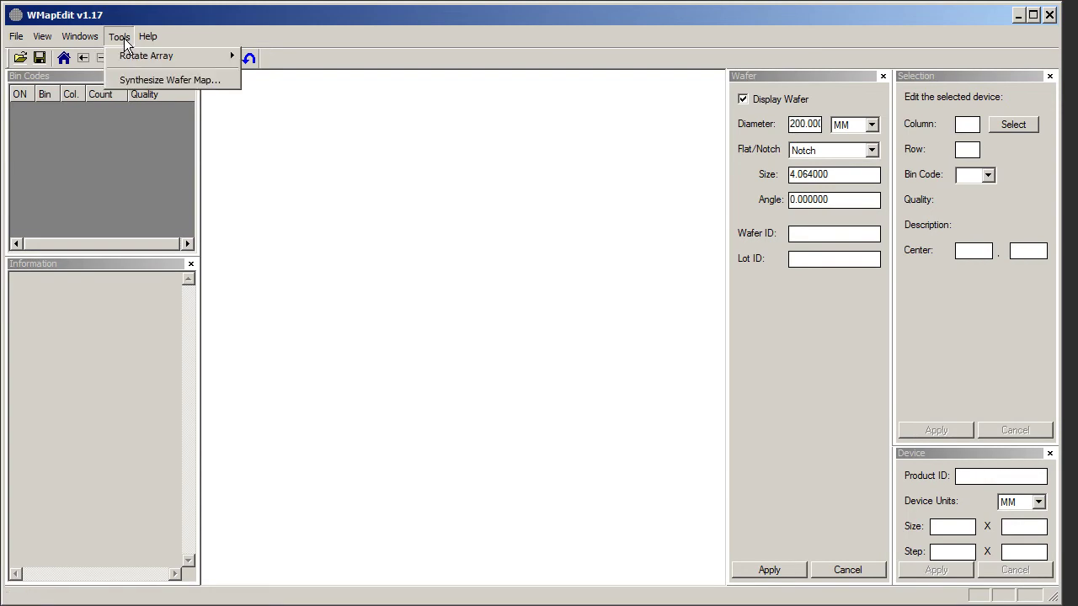
pyautogui.click(160, 81)
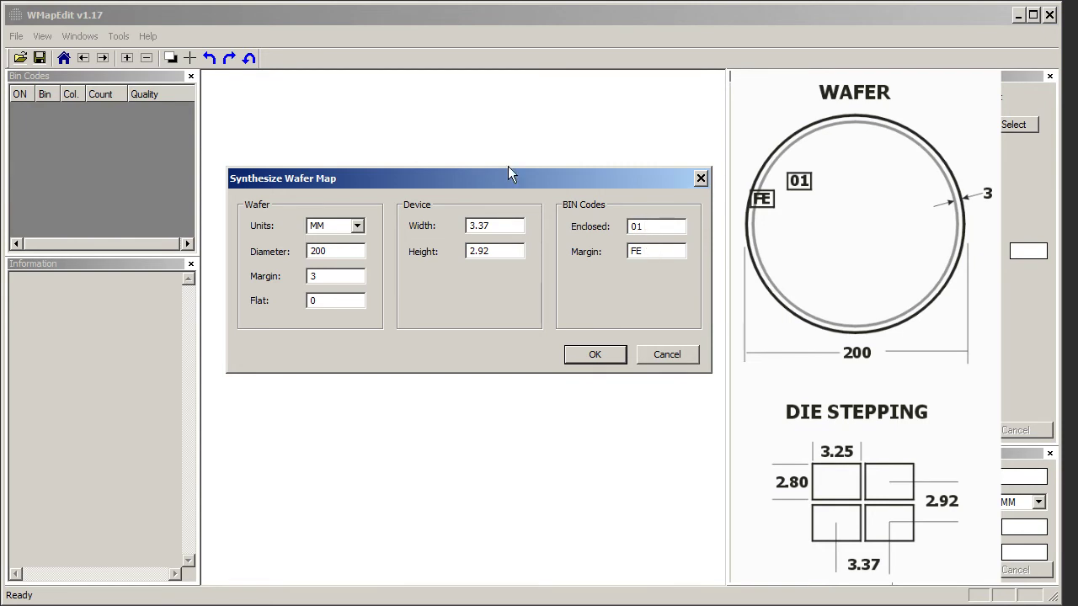
pyautogui.click(646, 227)
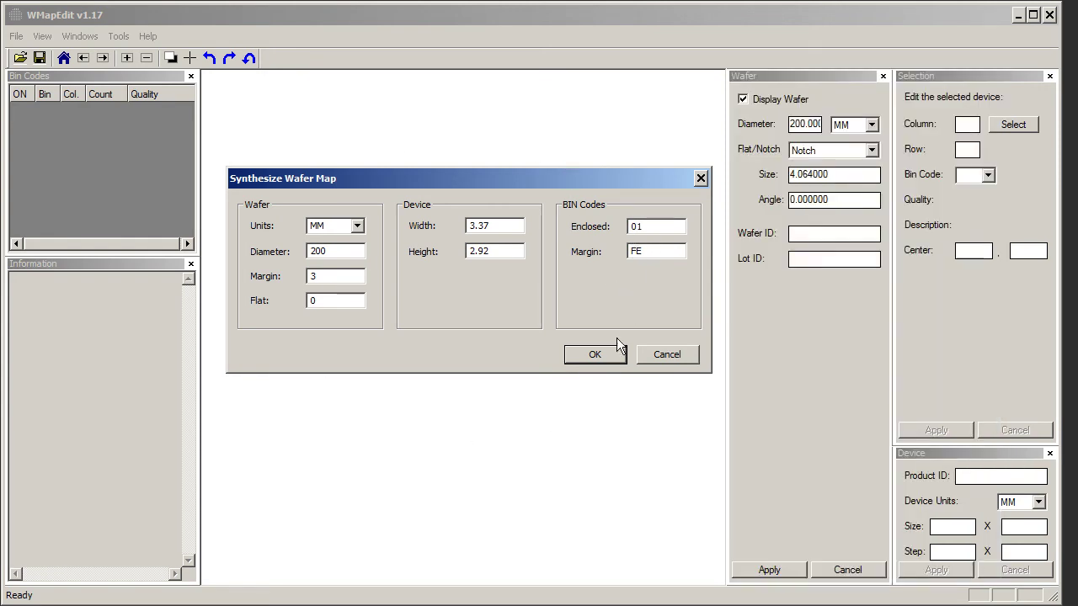
pyautogui.click(594, 355)
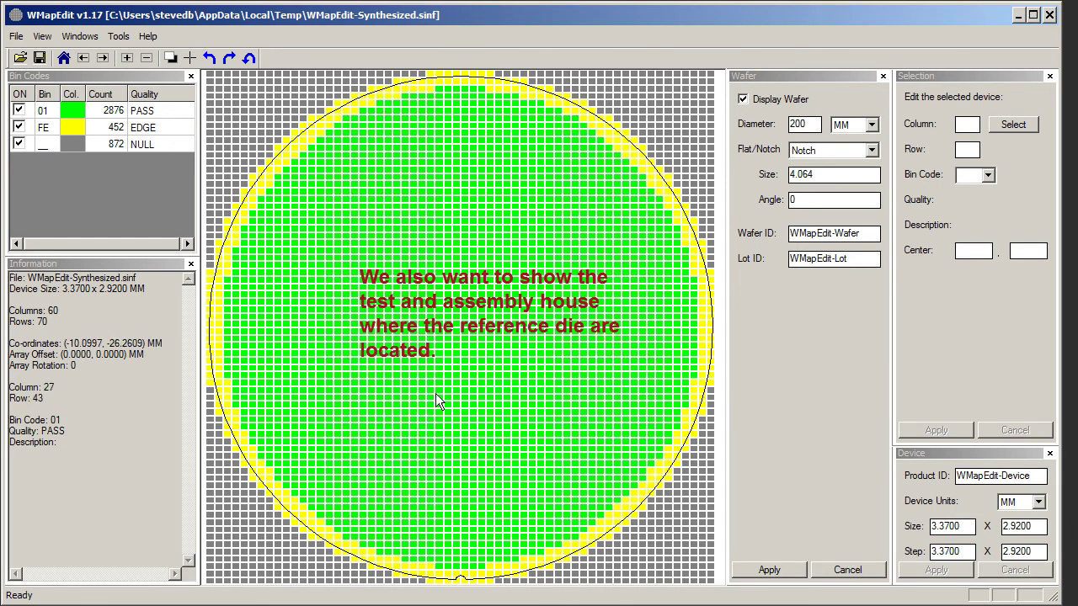
# Step: Assign the die at column 13, row 10 the new bin code FF, adding FF to the map
pyautogui.click(319, 149)
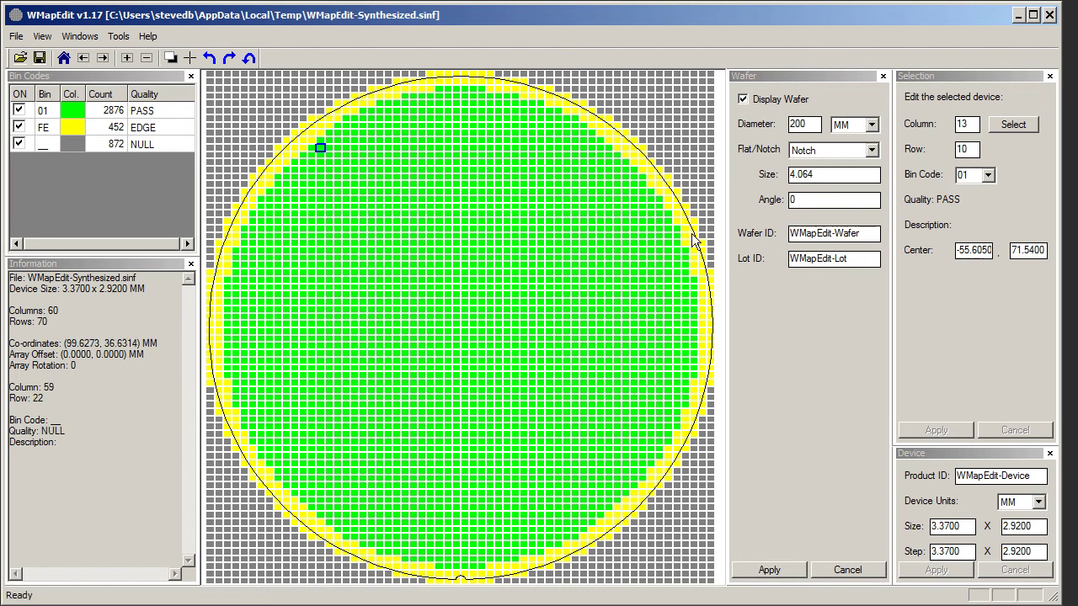
pyautogui.click(971, 175)
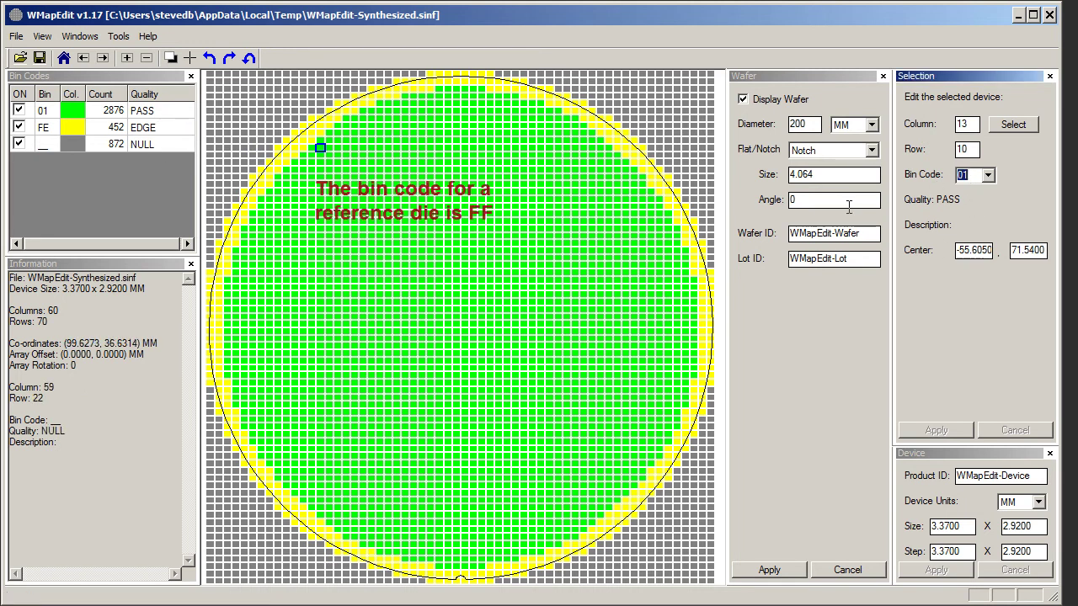
pyautogui.write('FF')
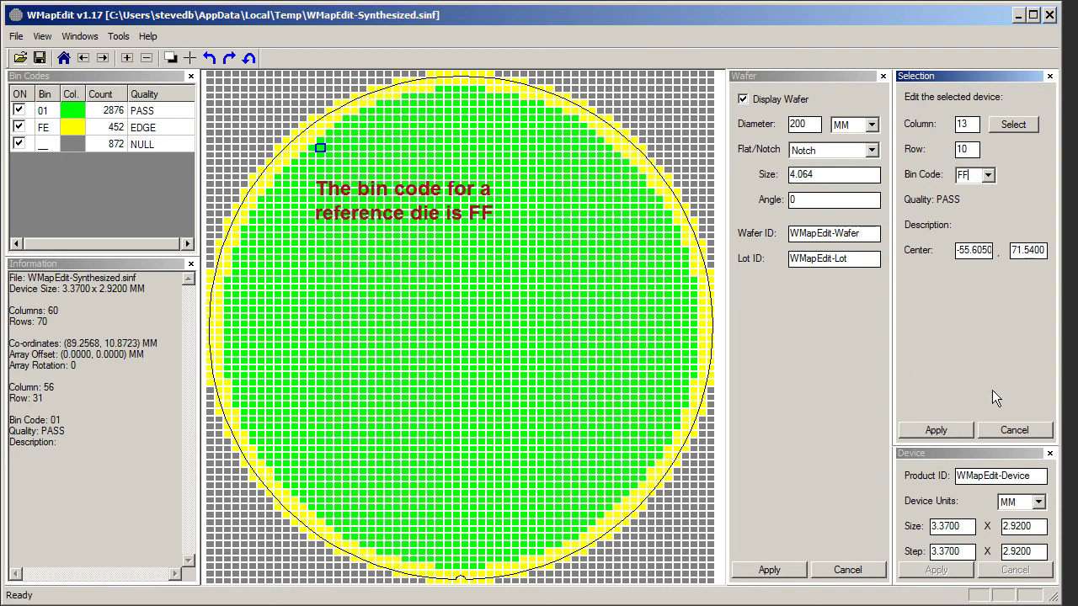
pyautogui.click(941, 430)
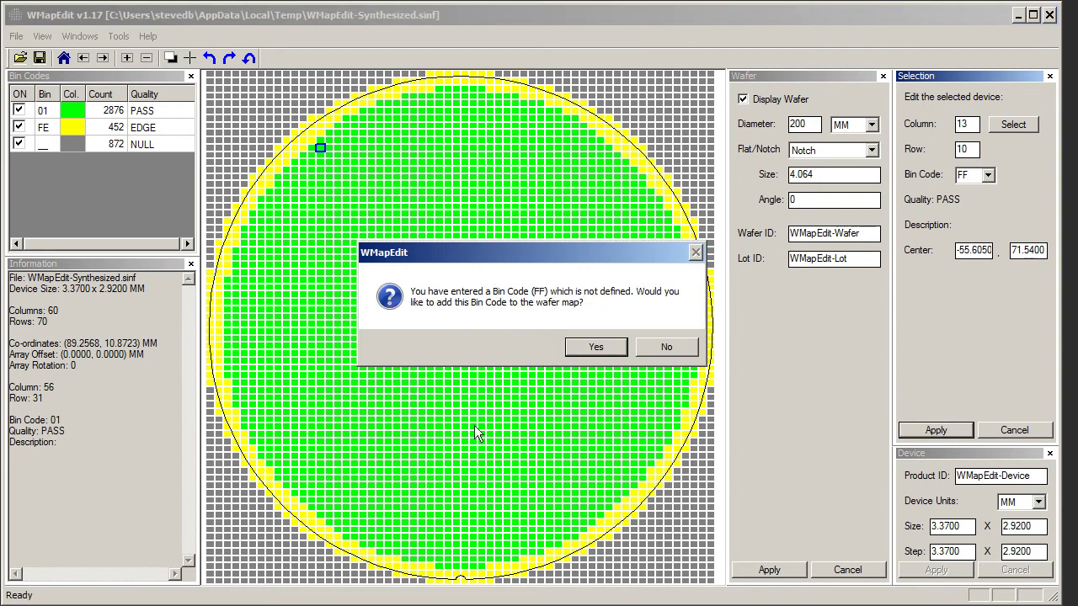
pyautogui.click(592, 349)
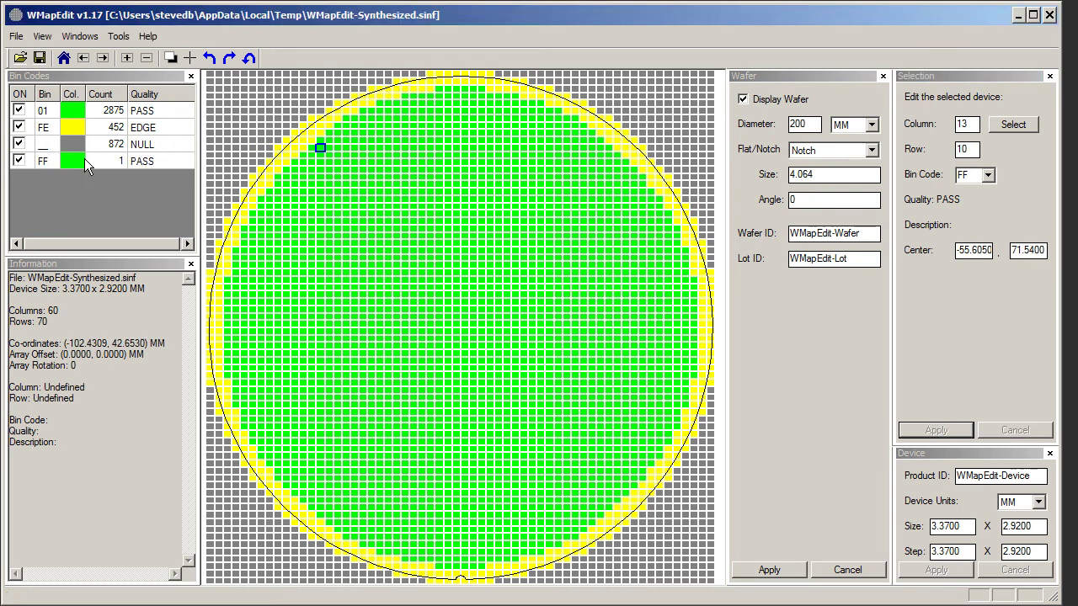
# Step: Set bin FF's colour to red
pyautogui.click(76, 162)
pyautogui.click(453, 235)
pyautogui.click(469, 425)
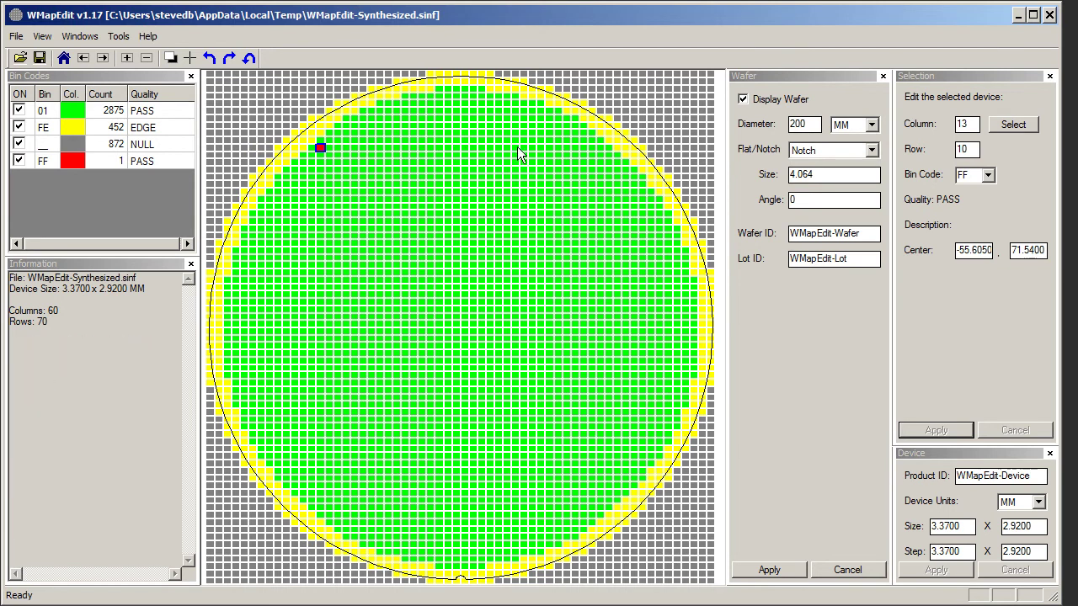
# Step: Assign bin FF to dies 46/10, 13/59 and 46/59
pyautogui.click(601, 148)
pyautogui.click(987, 175)
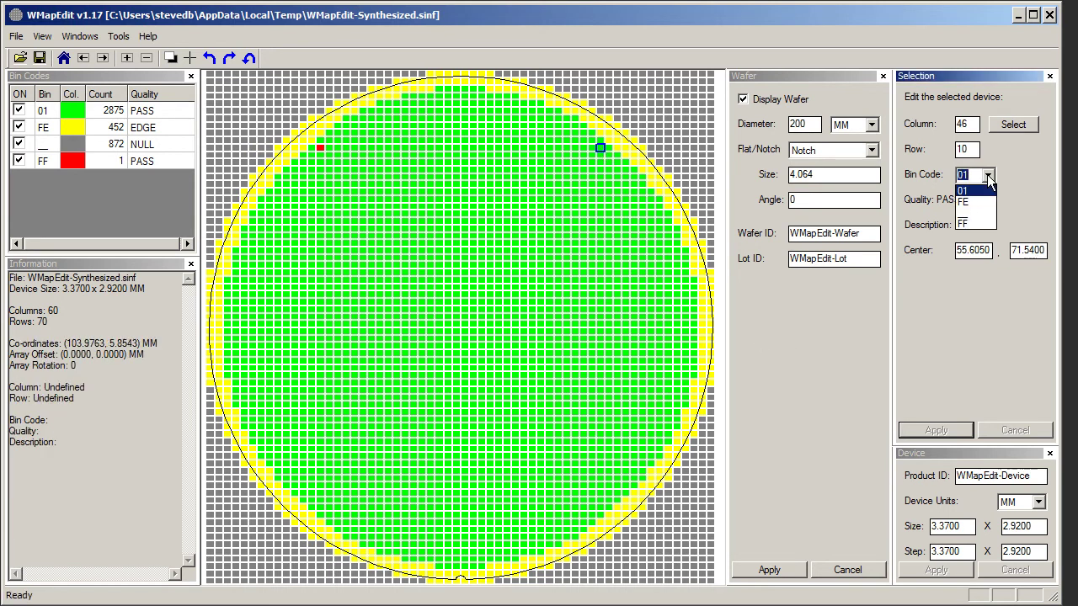
pyautogui.click(976, 223)
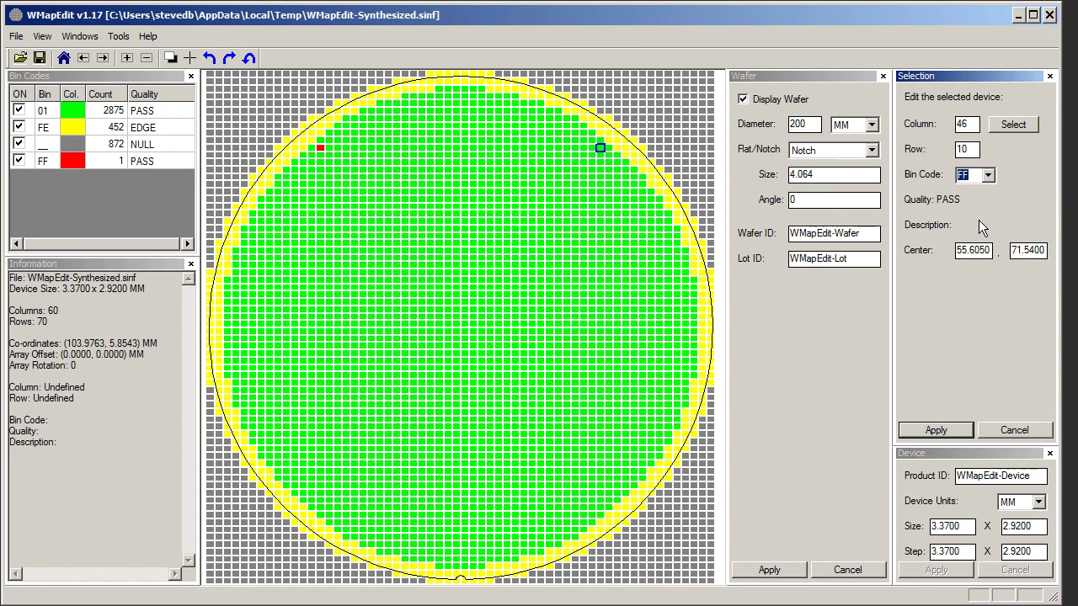
pyautogui.click(935, 430)
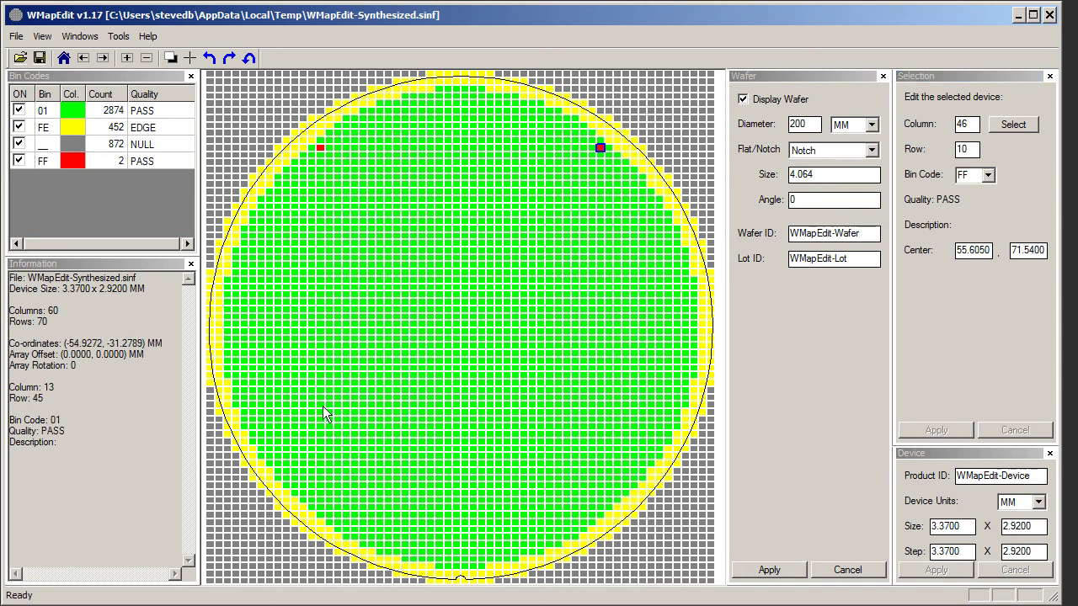
pyautogui.click(320, 507)
pyautogui.click(989, 176)
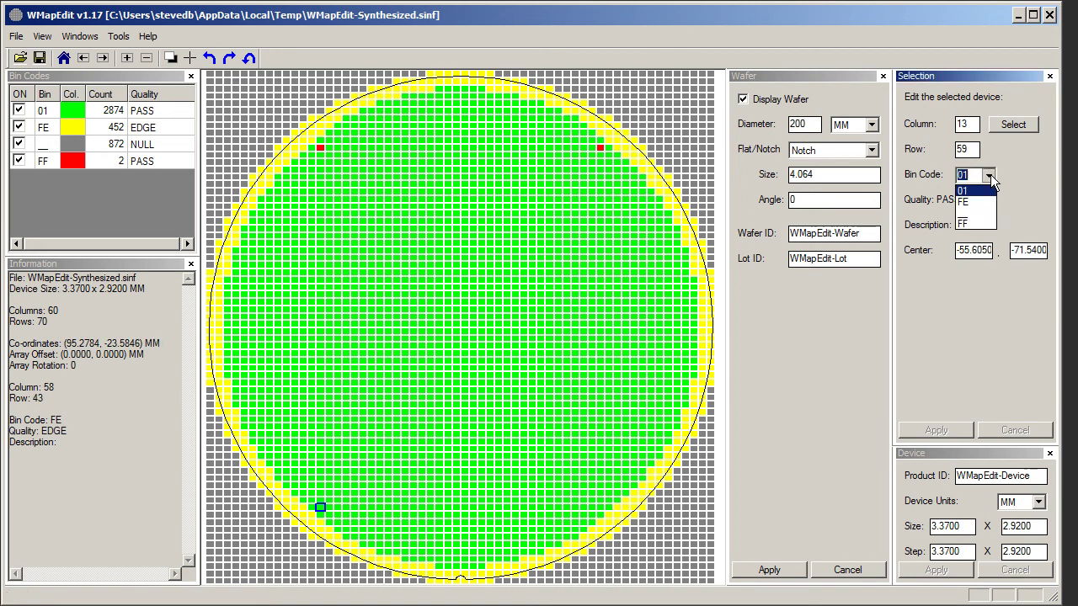
pyautogui.click(975, 223)
pyautogui.click(935, 430)
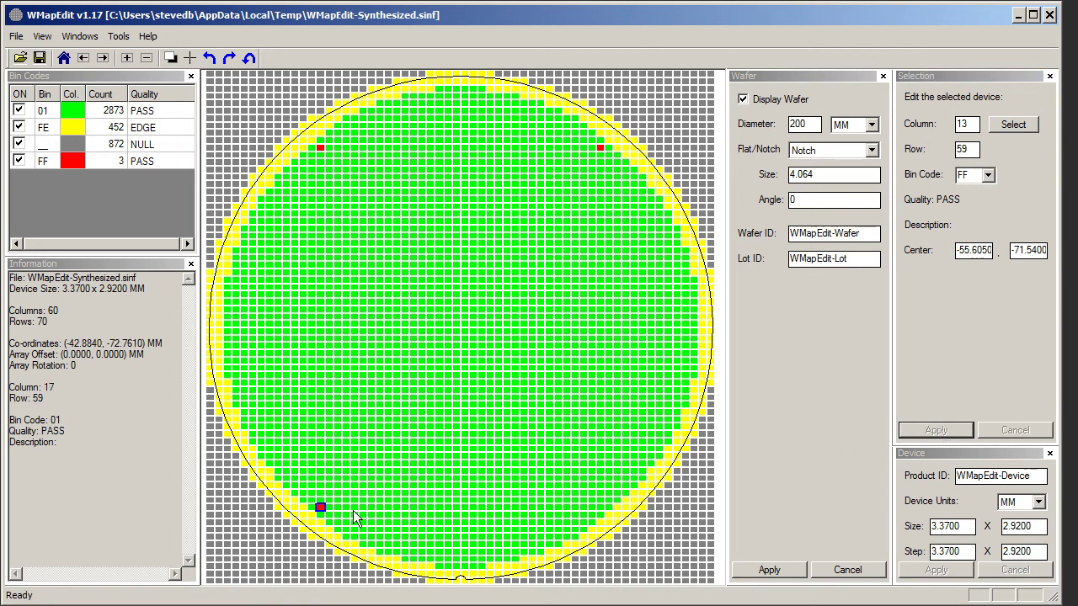
pyautogui.click(599, 507)
pyautogui.click(989, 176)
pyautogui.click(975, 224)
pyautogui.click(935, 430)
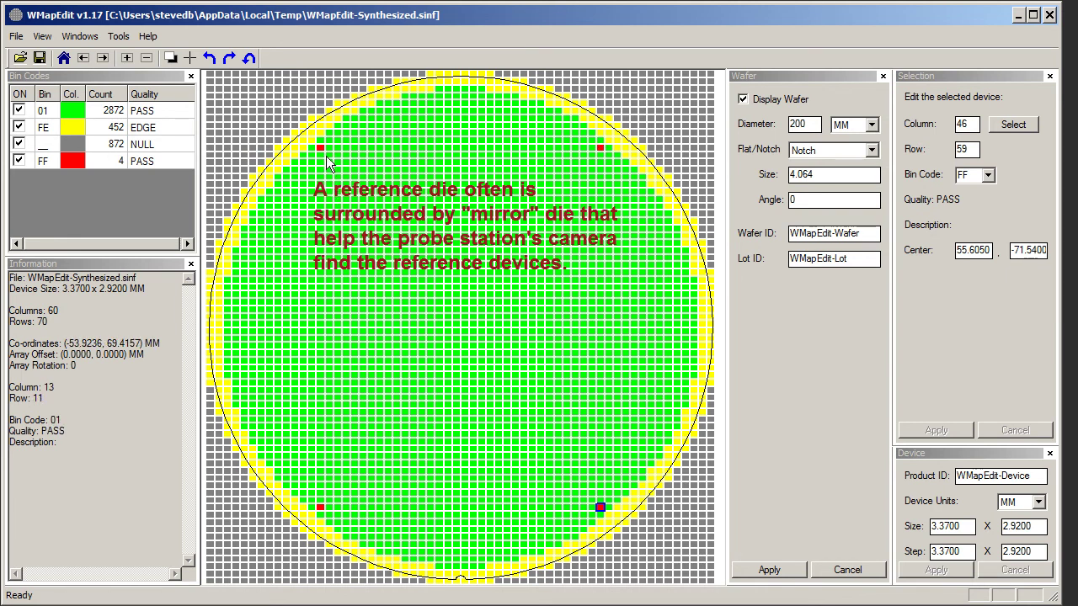
# Step: Set dies 13/9, 12/10, 46/9 and 47/10 beside the top reference dies to NULL
pyautogui.click(321, 140)
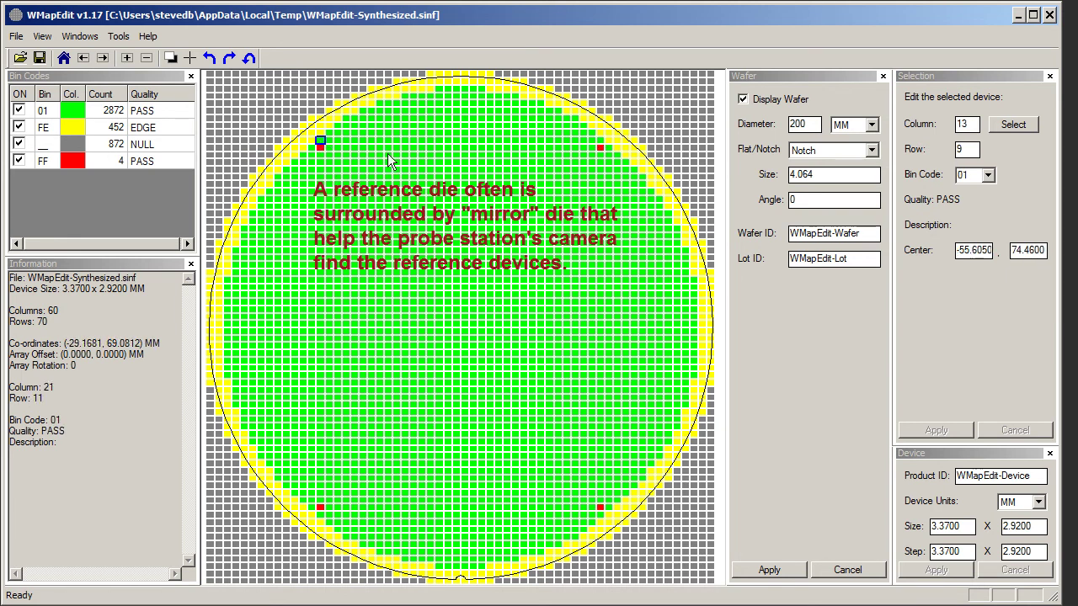
pyautogui.click(988, 174)
pyautogui.click(972, 211)
pyautogui.click(918, 430)
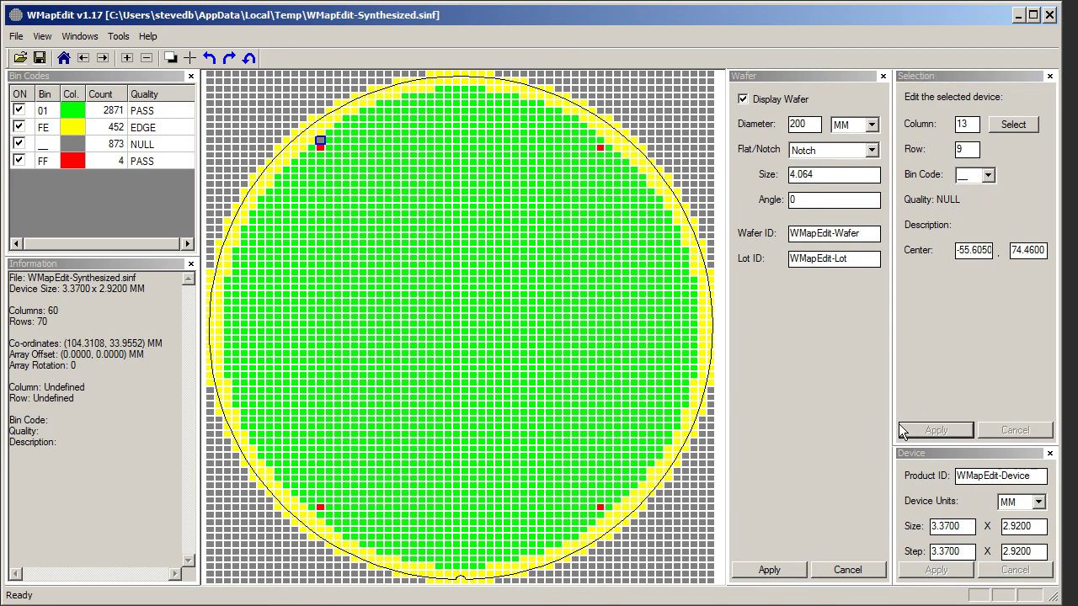
pyautogui.click(311, 147)
pyautogui.click(988, 174)
pyautogui.click(977, 212)
pyautogui.click(935, 429)
pyautogui.click(601, 138)
pyautogui.click(988, 174)
pyautogui.click(977, 225)
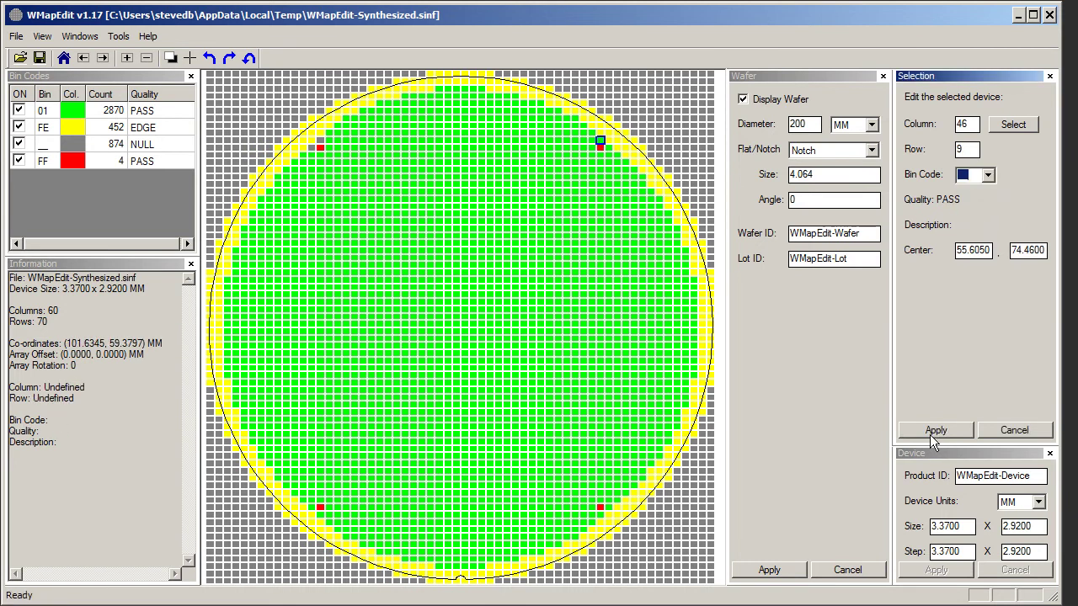
pyautogui.click(935, 429)
pyautogui.click(609, 149)
pyautogui.click(987, 174)
pyautogui.click(977, 212)
pyautogui.click(936, 430)
# Step: Set dies 47/59, 46/60, 13/60 and 12/59 beside the bottom reference dies to NULL
pyautogui.click(608, 501)
pyautogui.click(608, 509)
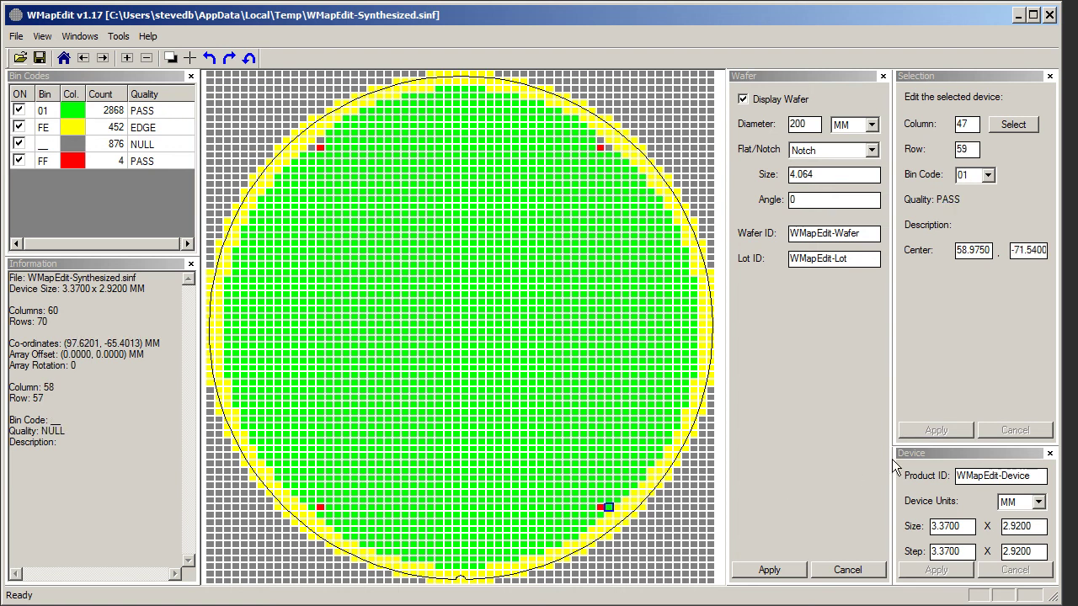
pyautogui.click(988, 175)
pyautogui.click(977, 212)
pyautogui.click(936, 430)
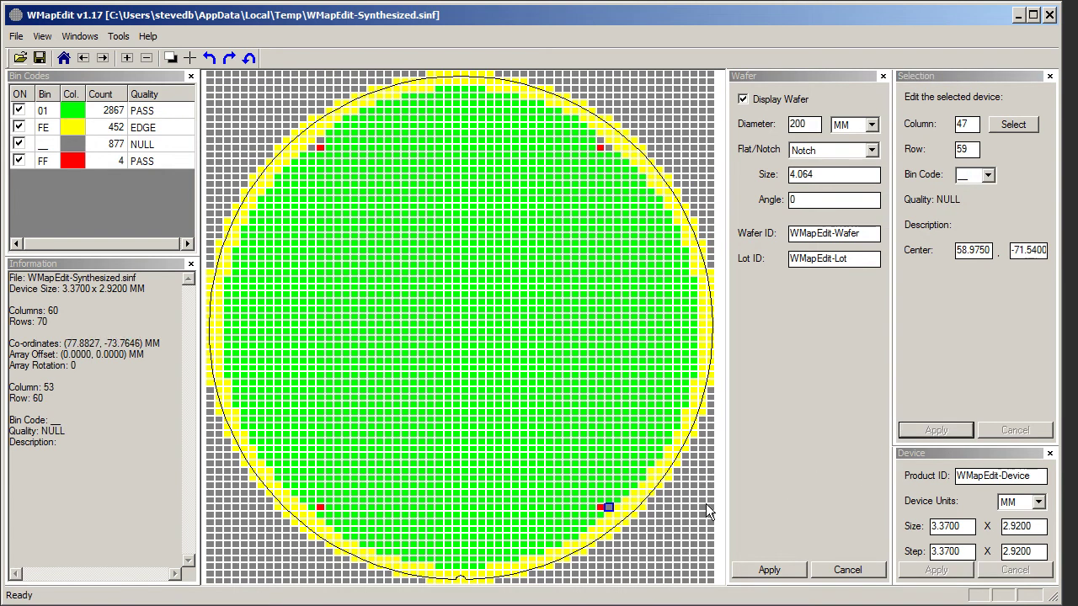
pyautogui.click(600, 512)
pyautogui.click(987, 174)
pyautogui.click(977, 212)
pyautogui.click(935, 429)
pyautogui.click(321, 512)
pyautogui.click(988, 174)
pyautogui.click(977, 213)
pyautogui.click(942, 430)
pyautogui.click(311, 507)
pyautogui.click(988, 174)
pyautogui.click(975, 212)
pyautogui.click(935, 431)
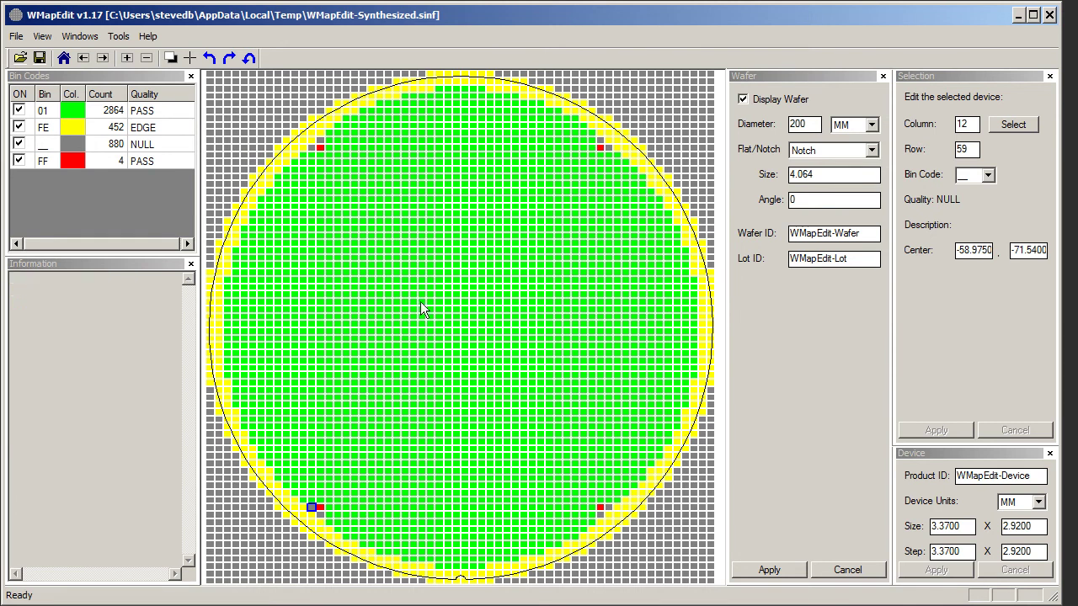
# Step: Save the map via Save As as proto_wafer.sinf with the SINF Files type
pyautogui.click(16, 36)
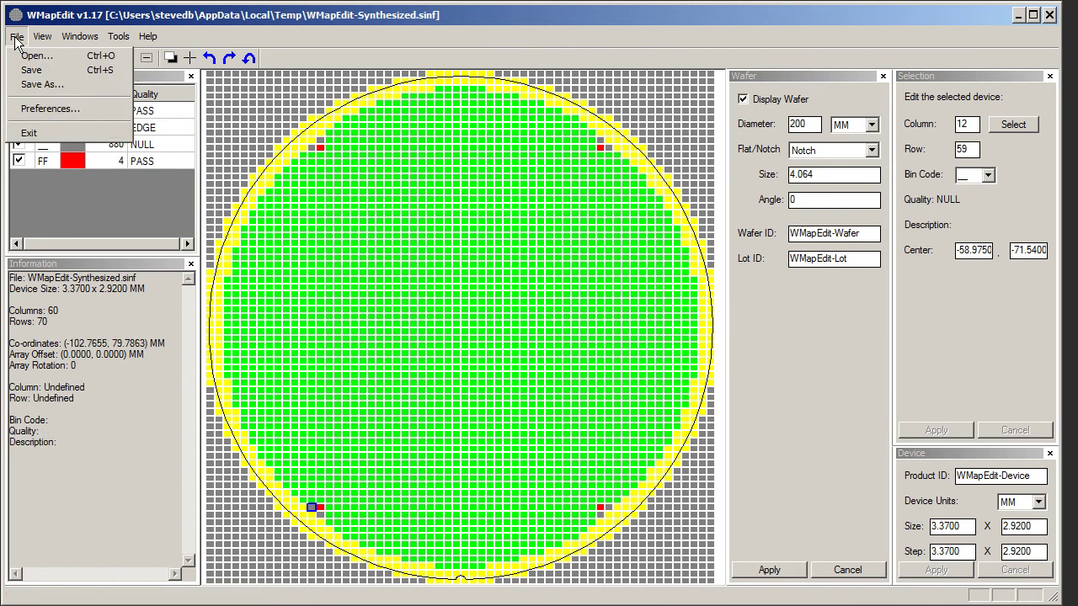
pyautogui.click(42, 84)
pyautogui.click(285, 348)
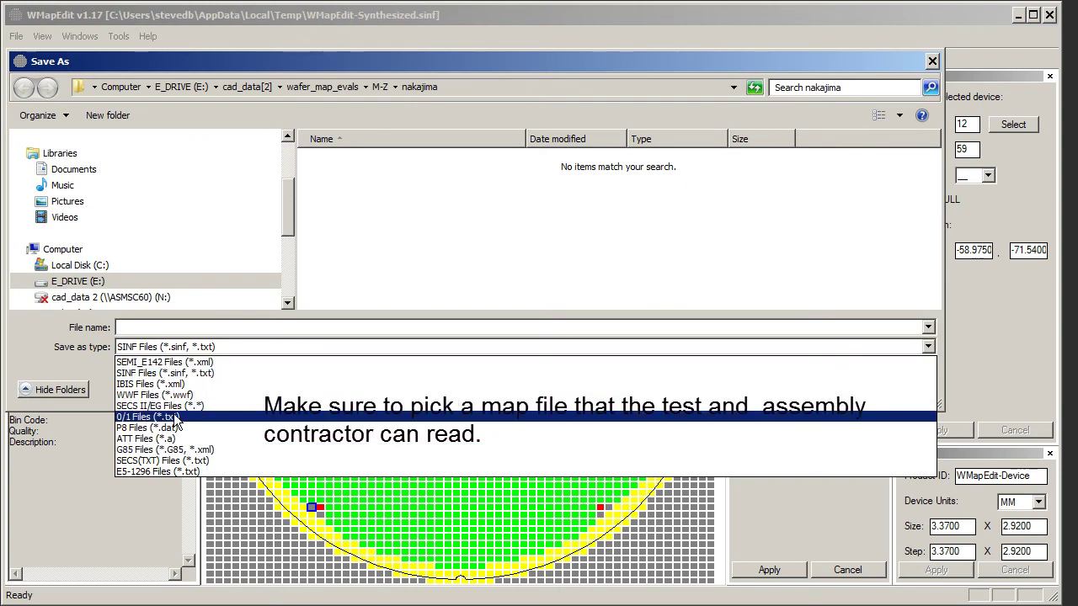
pyautogui.click(172, 373)
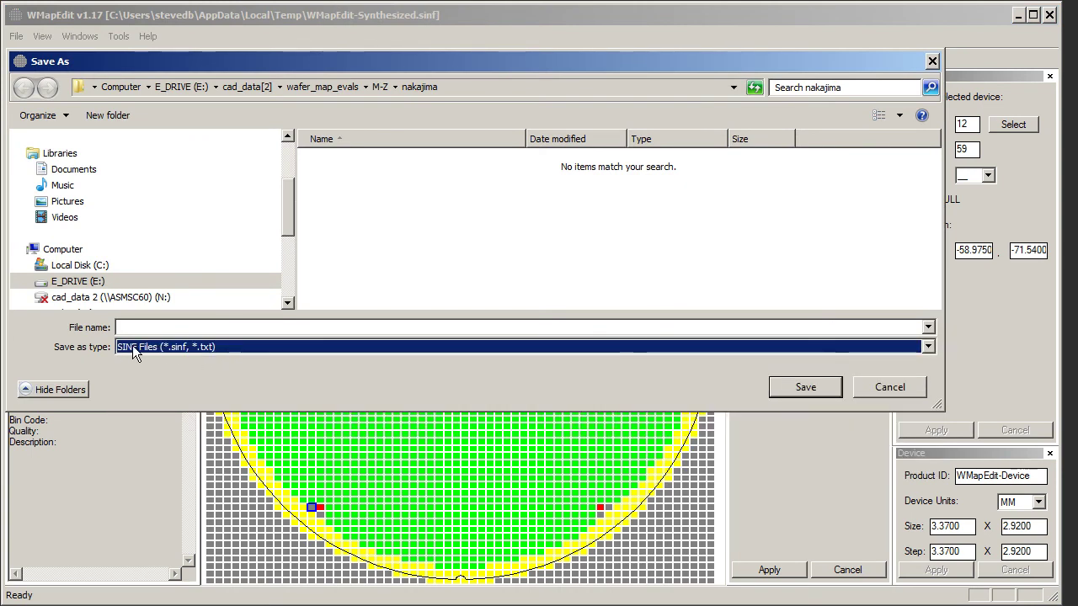
pyautogui.click(157, 329)
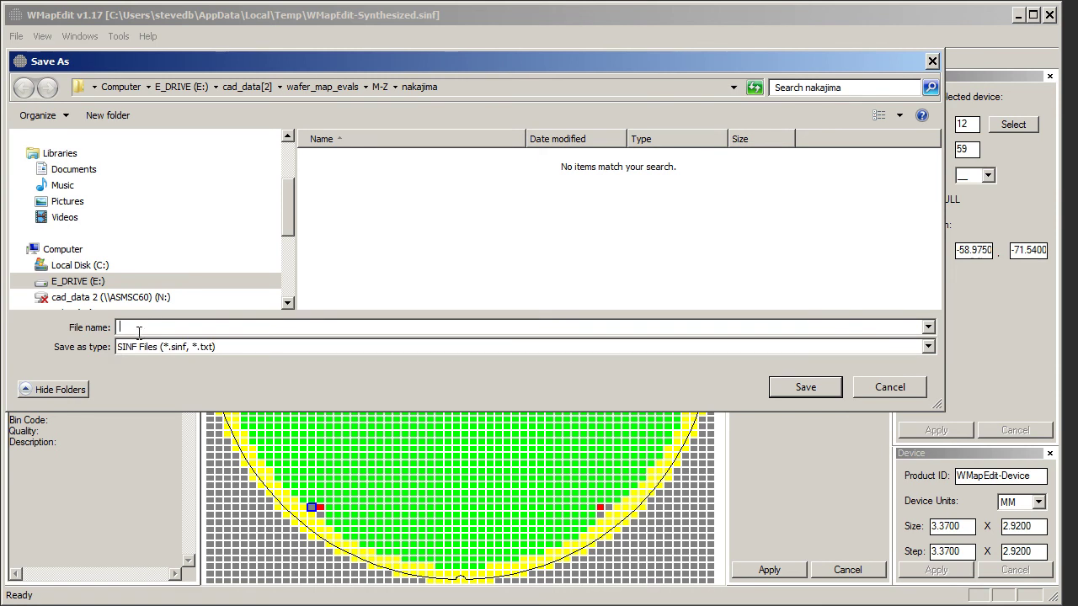
pyautogui.write('proto_wafer.s')
pyautogui.write('inf')
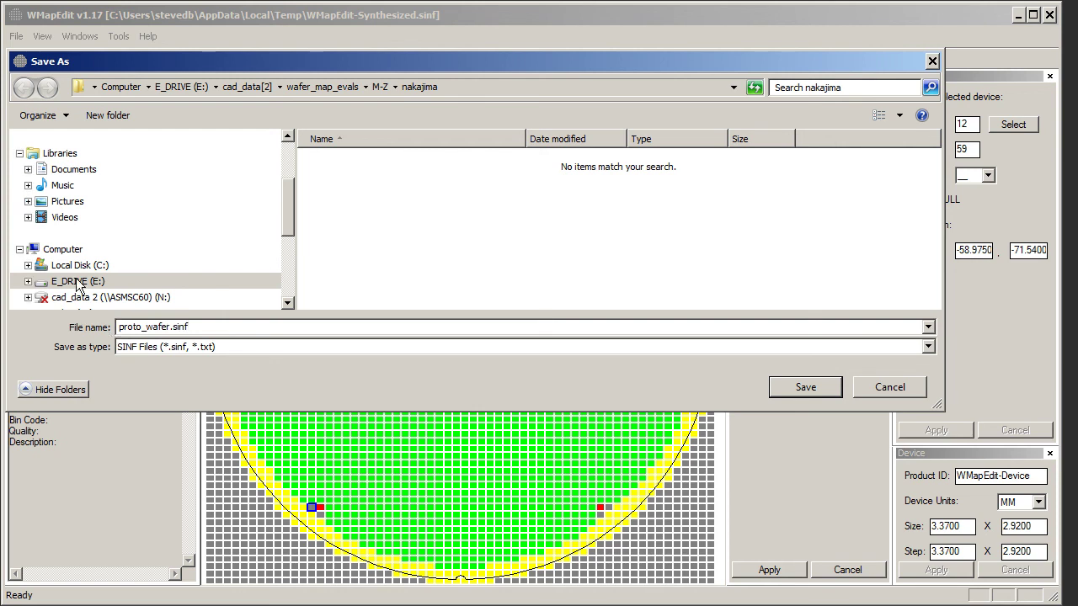
pyautogui.click(800, 389)
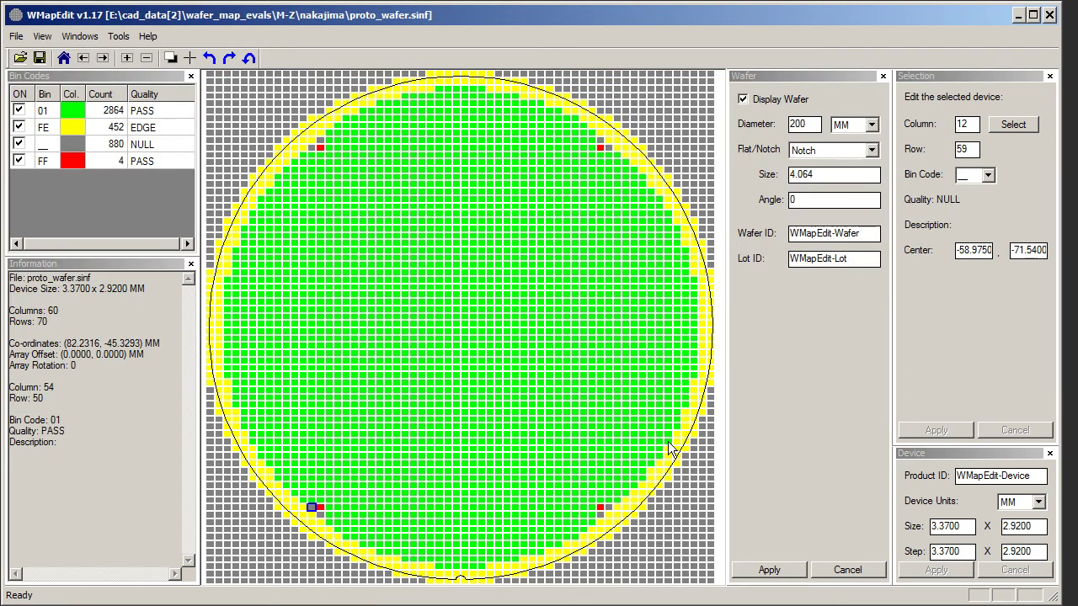
# Step: In Notepad++, inspect proto_wafer.sinf's FE codes on line 13, FF on line 23, null on line 22
pyautogui.hotkey('alt', 'Tab')
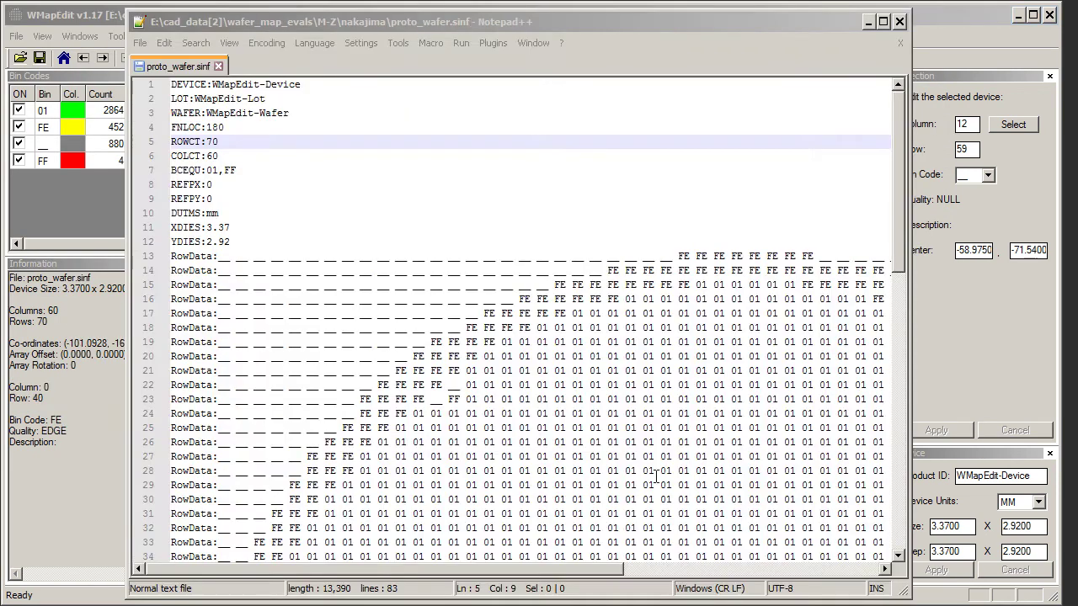
pyautogui.moveTo(337, 22); pyautogui.dragTo(315, 23)
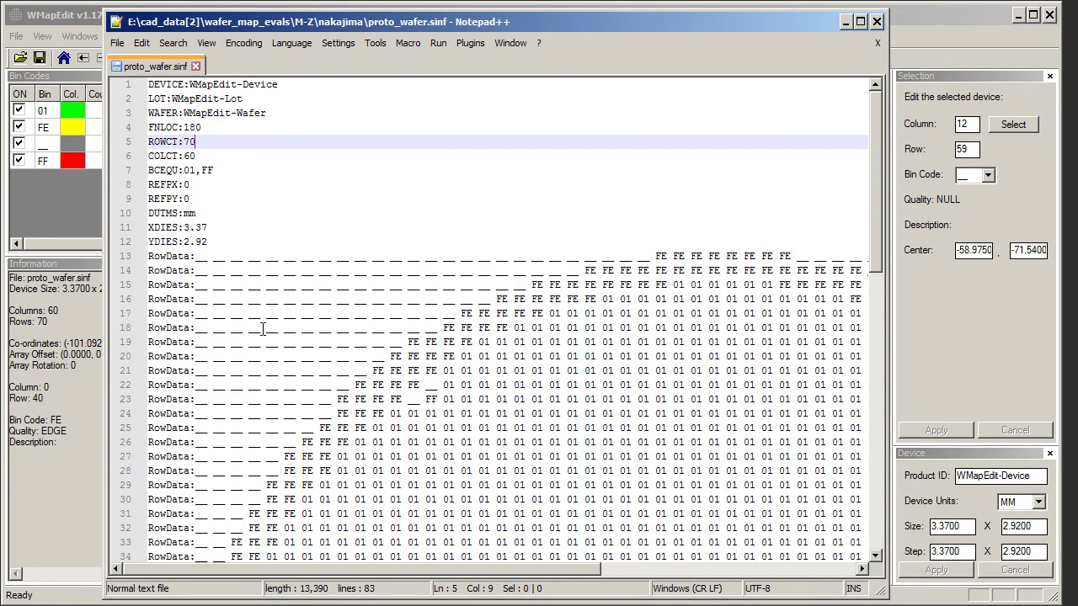
pyautogui.moveTo(655, 257); pyautogui.dragTo(790, 257)
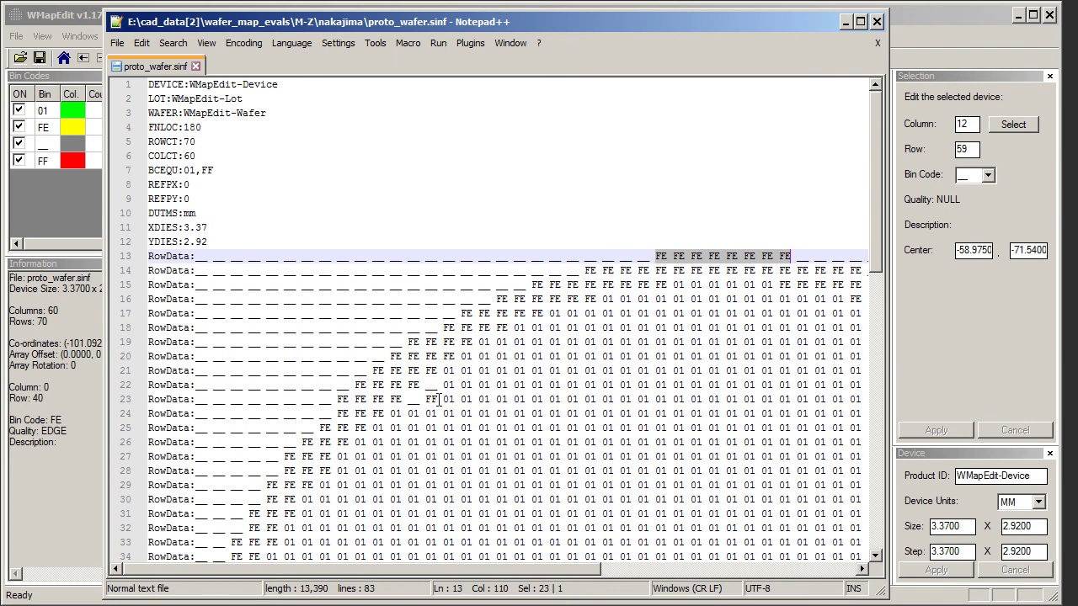
pyautogui.doubleClick(437, 400)
pyautogui.moveTo(436, 384); pyautogui.dragTo(420, 385)
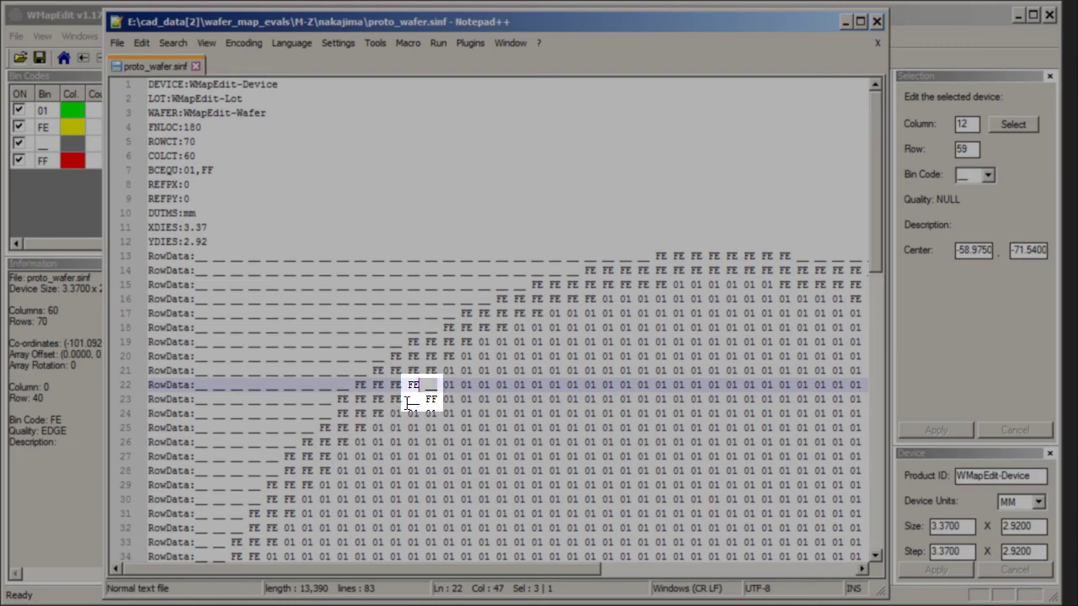
pyautogui.click(453, 399)
# Step: Scroll through the remaining RowData lines to the end of the file
pyautogui.scroll(-13, 461, 404)
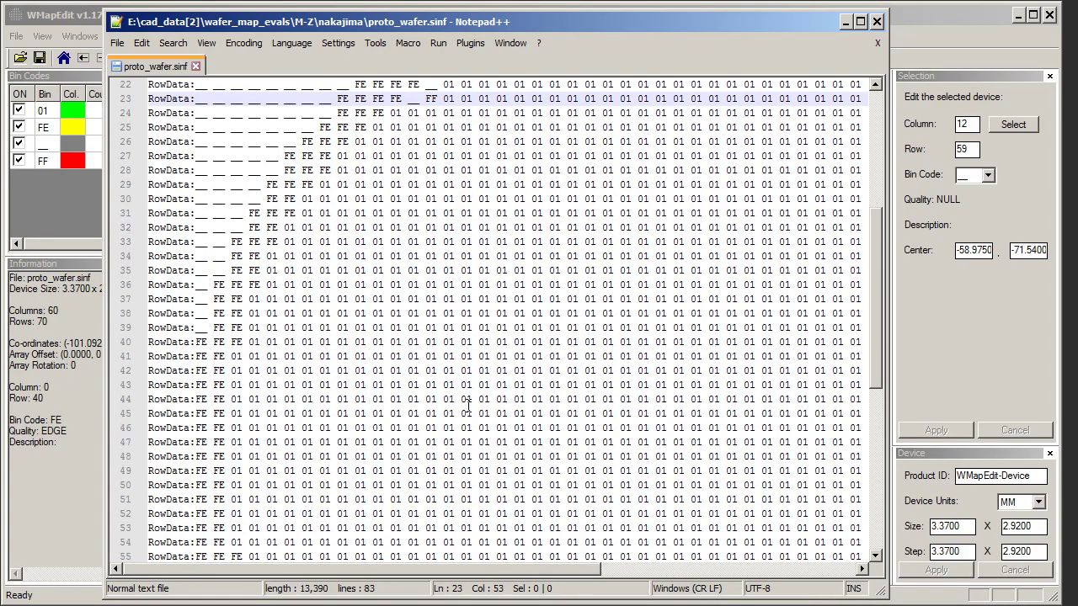
pyautogui.scroll(-3, 464, 408)
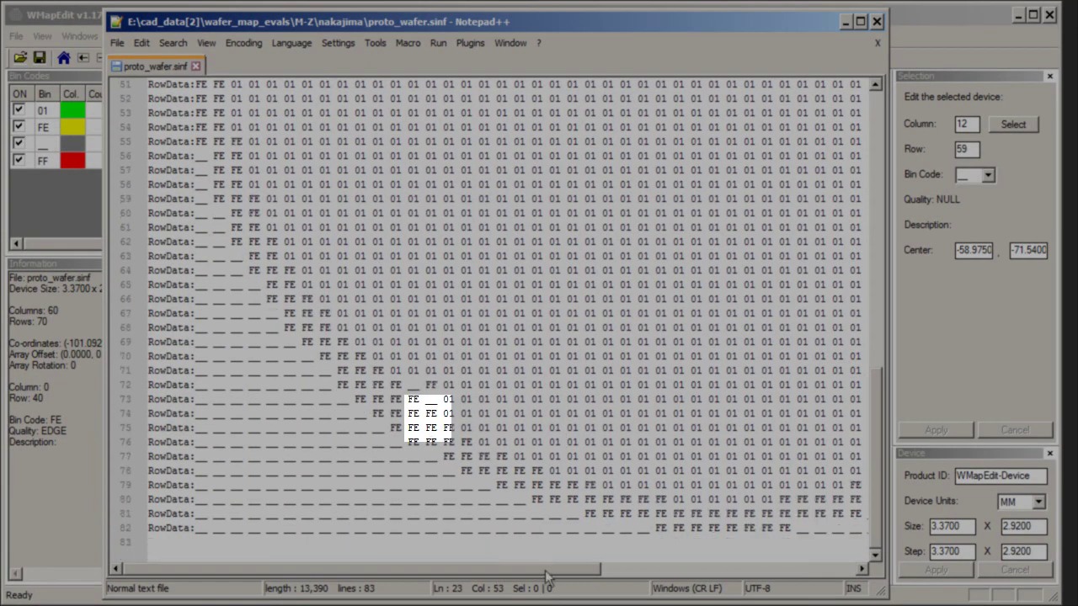
pyautogui.moveTo(555, 569); pyautogui.dragTo(830, 575)
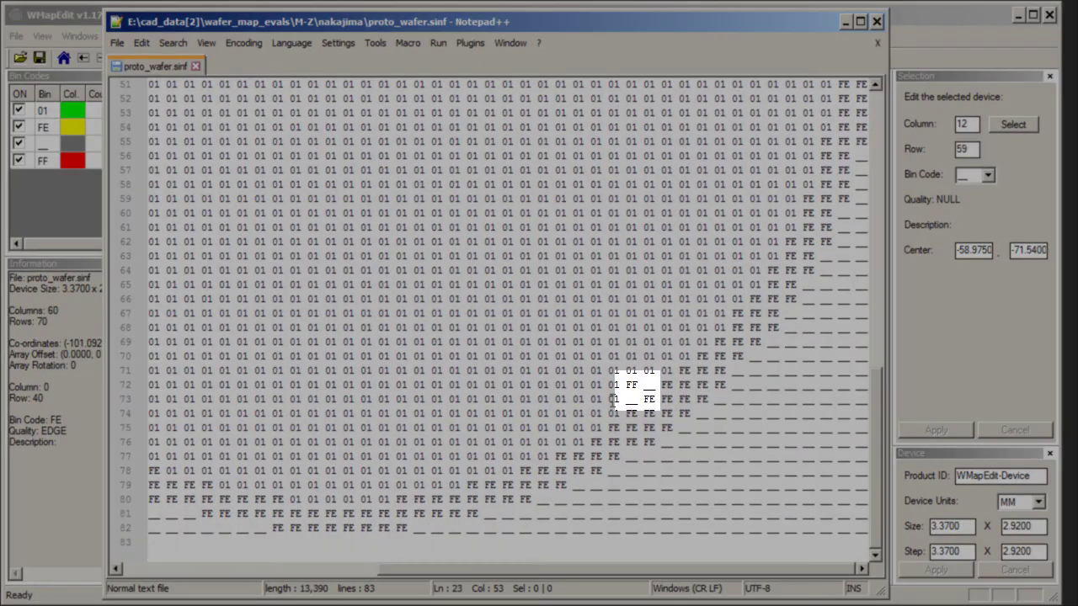
pyautogui.moveTo(880, 438); pyautogui.dragTo(879, 200)
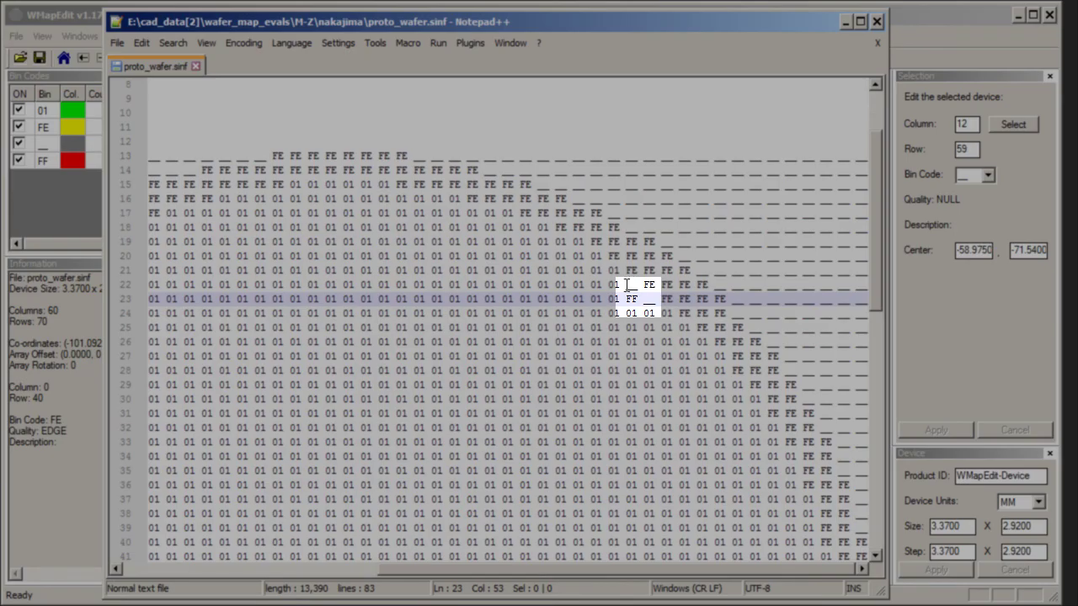
pyautogui.scroll(-10, 477, 304)
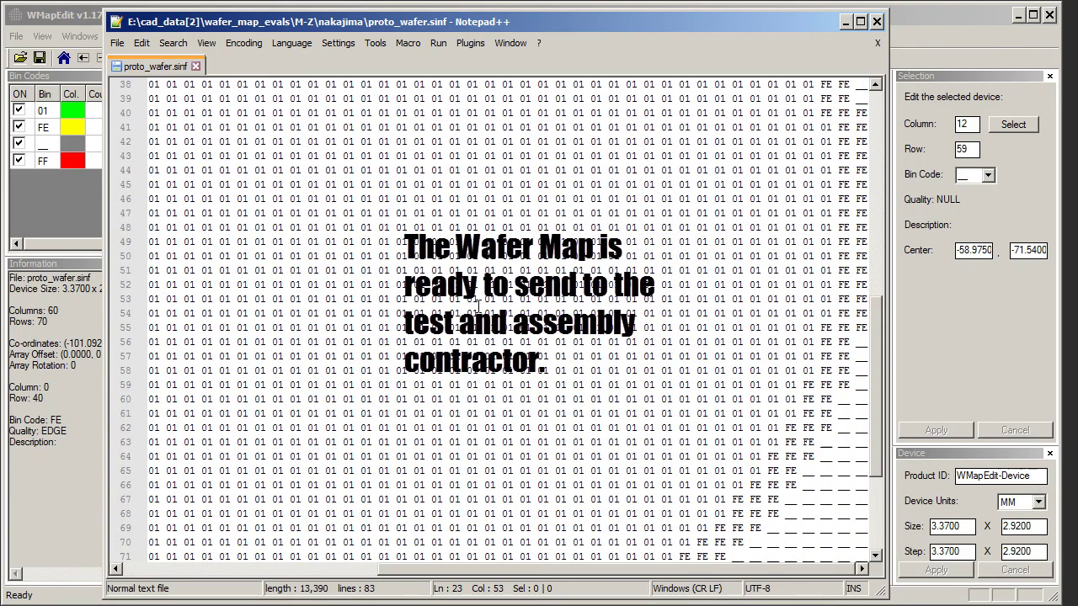
pyautogui.scroll(-4, 478, 305)
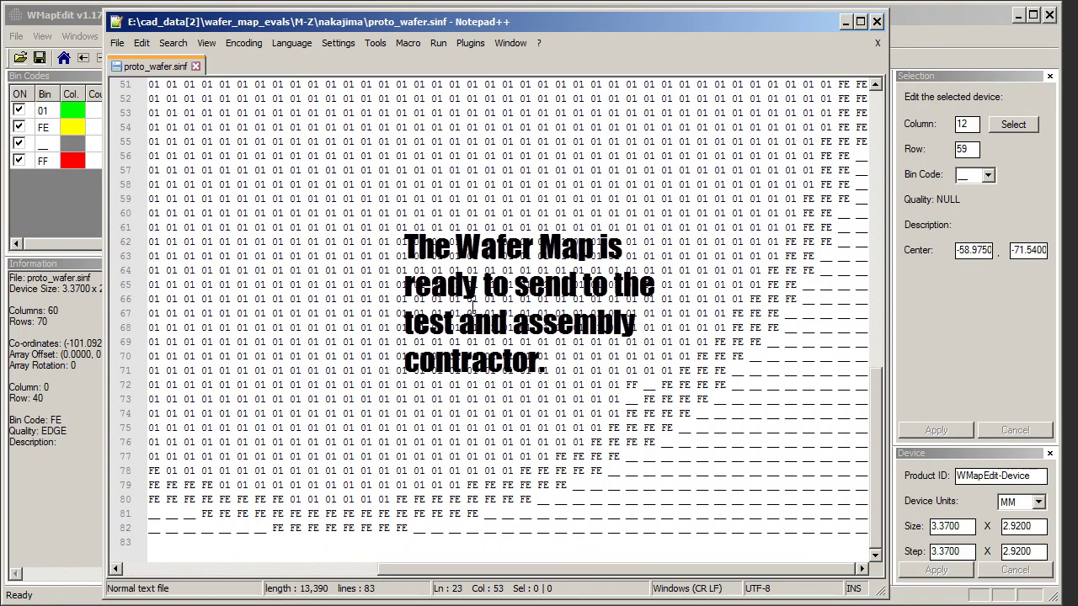